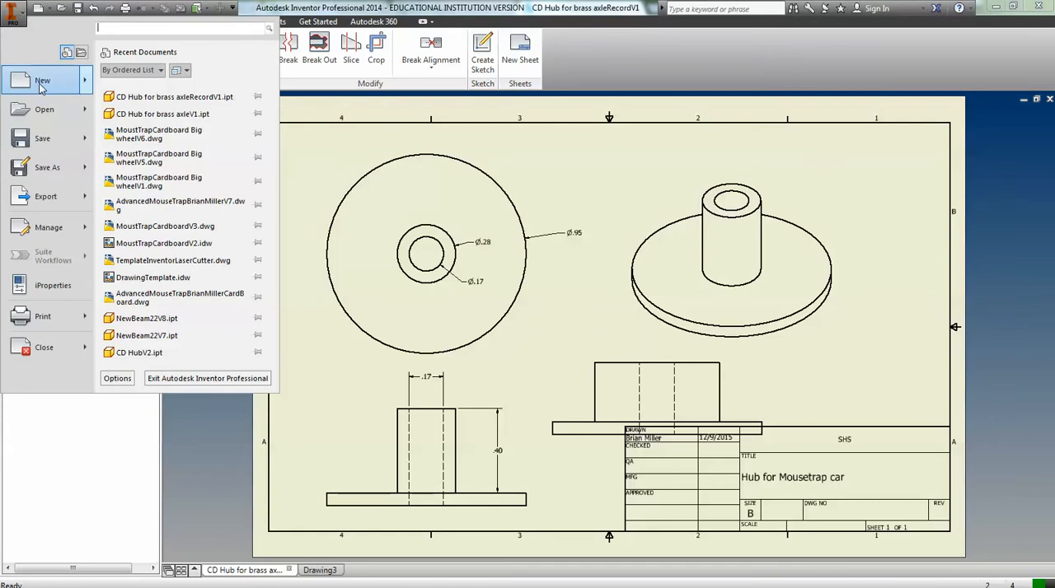
# Switch to the blank Drawing3 and change its sheet size to B.
pyautogui.moveTo(42, 87)
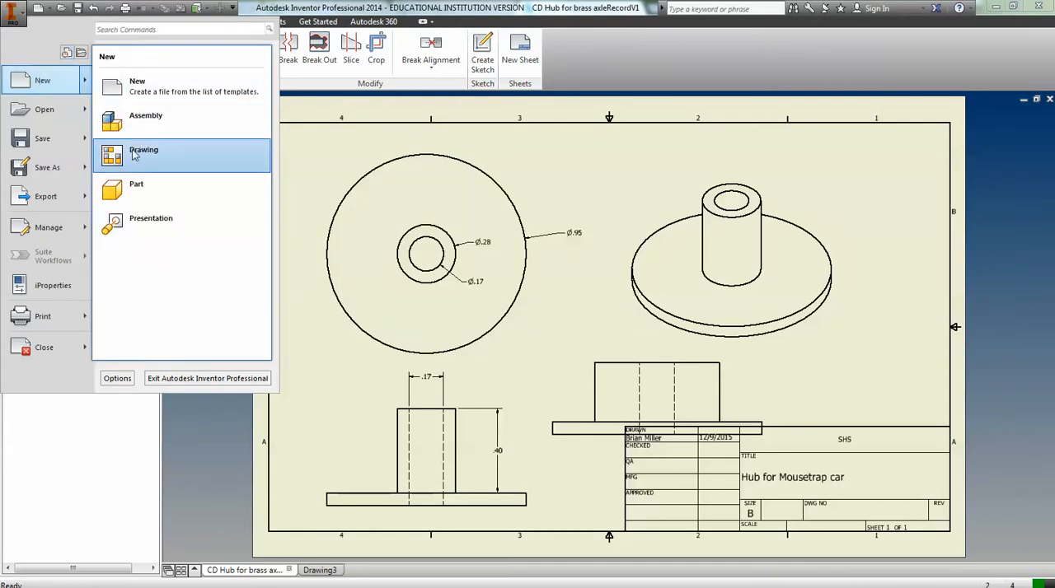
pyautogui.click(335, 575)
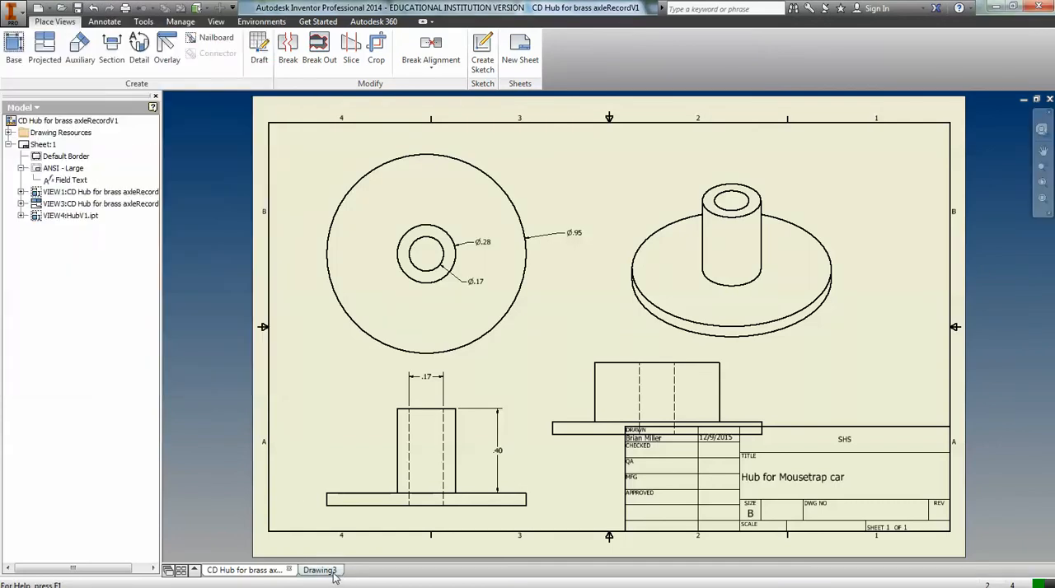
pyautogui.click(328, 576)
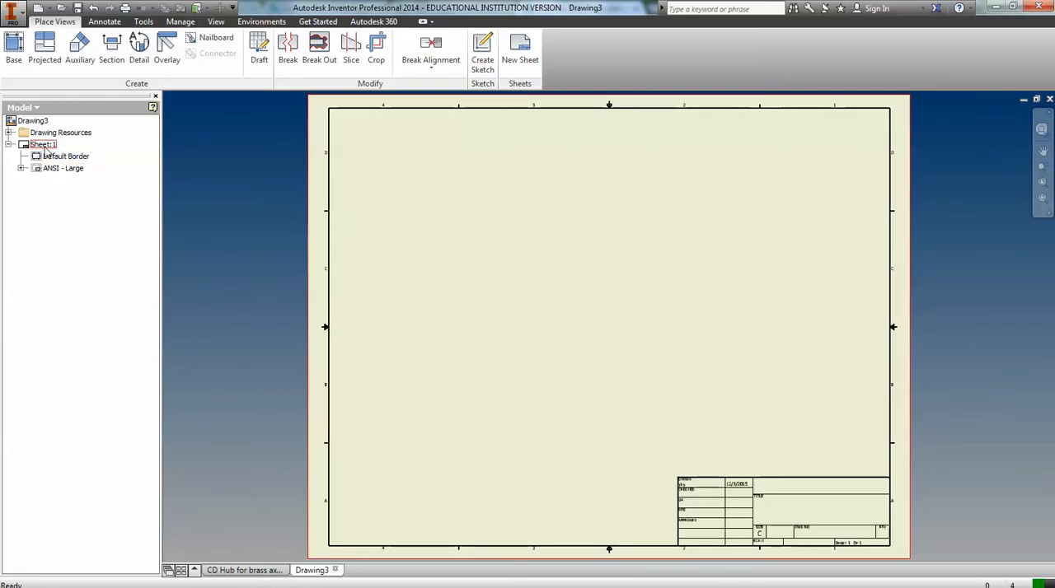
pyautogui.rightClick(46, 146)
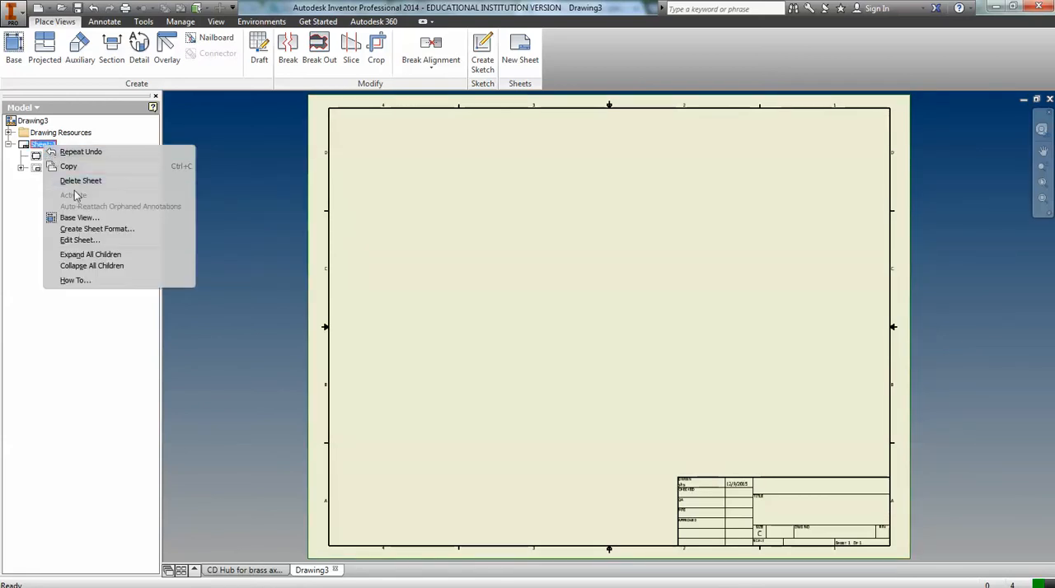
pyautogui.click(78, 241)
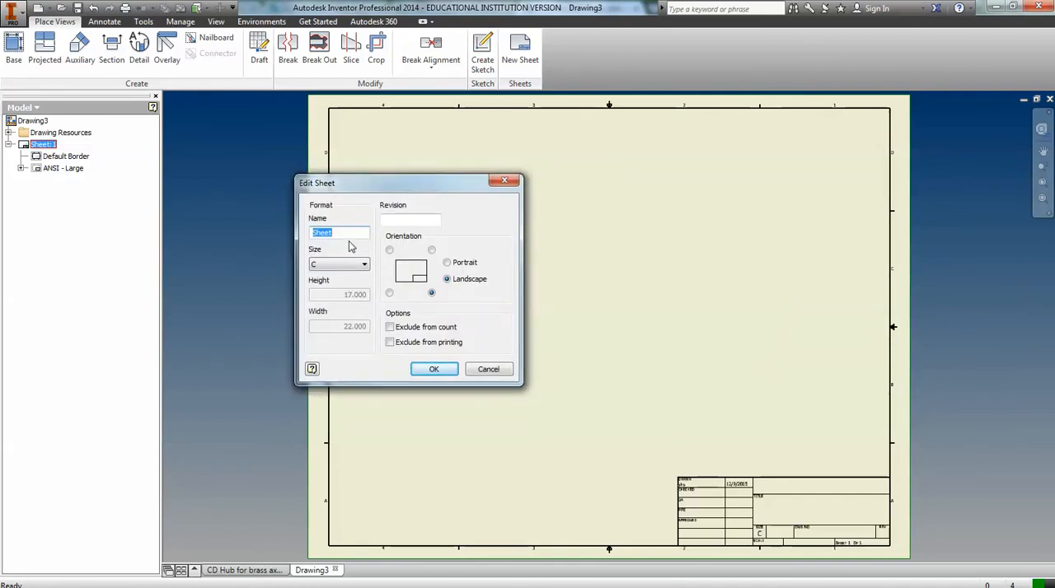
pyautogui.click(365, 265)
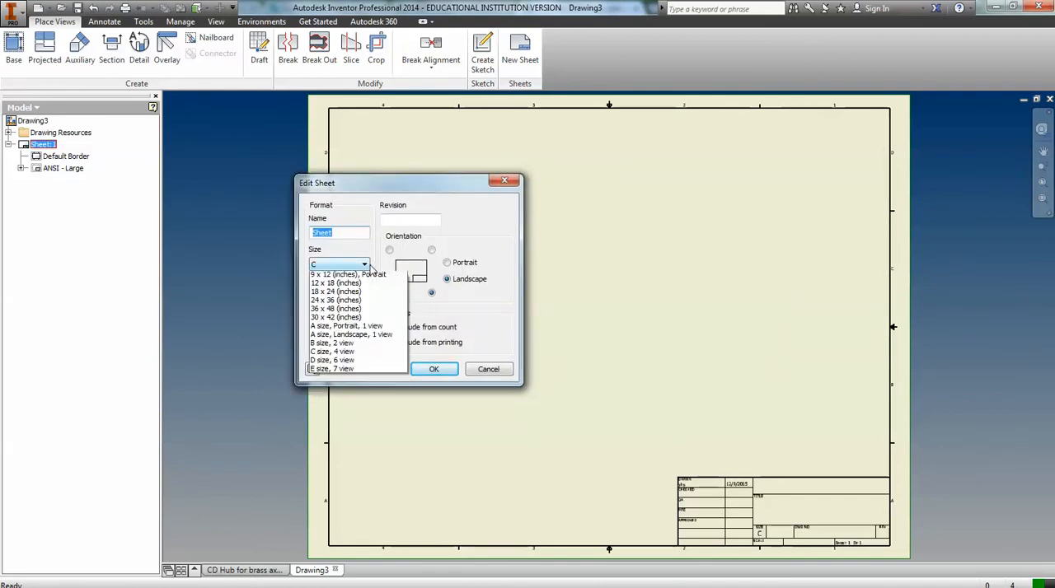
pyautogui.click(361, 285)
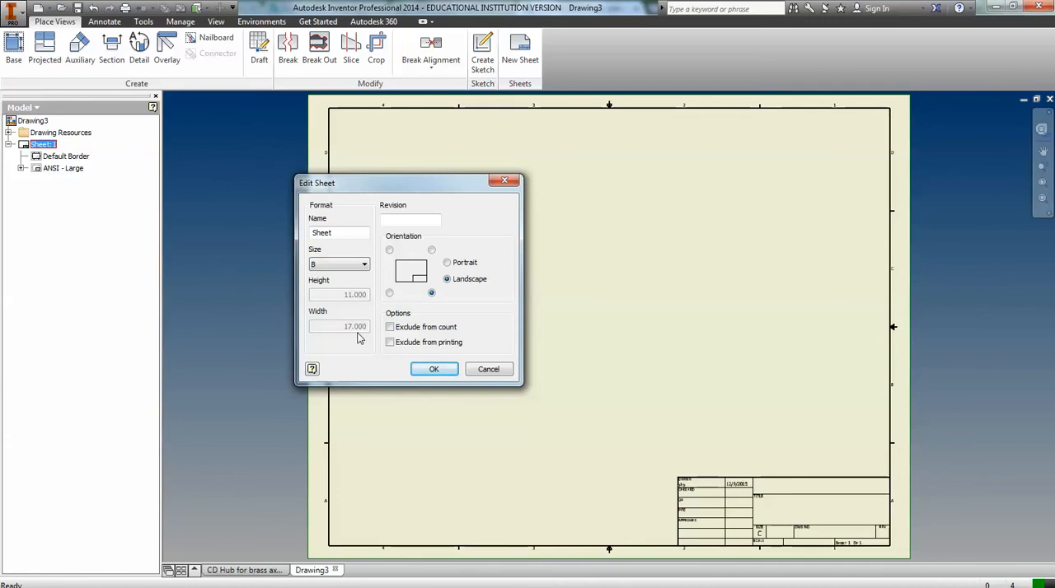
pyautogui.click(434, 369)
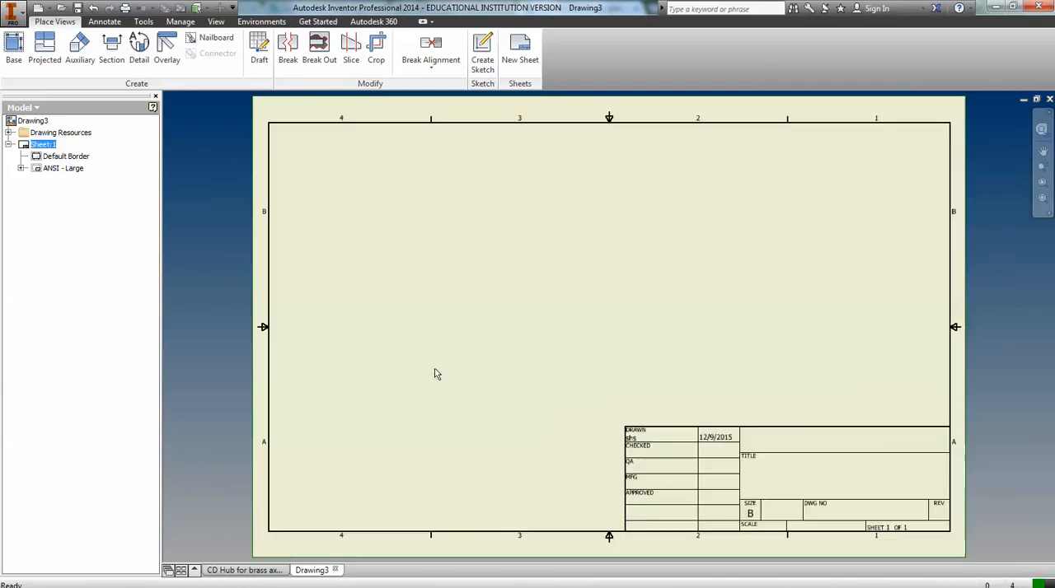
# Open the drawing's iProperties from the ANSI - Large title block's field text, with the property fields filtered to Properties - Drawing.
pyautogui.click(21, 168)
pyautogui.click(43, 184)
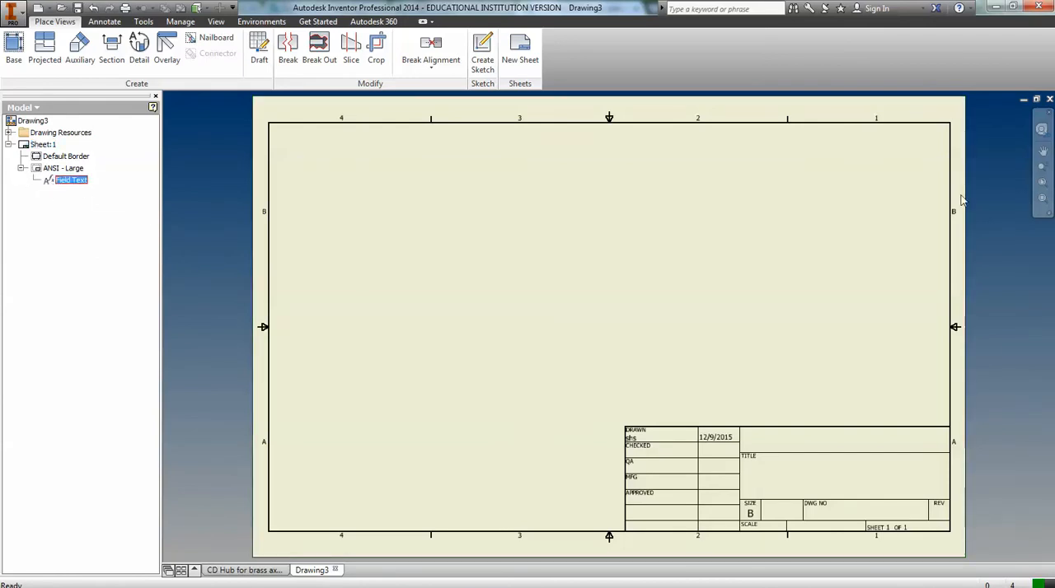
pyautogui.moveTo(1054, 143); pyautogui.dragTo(444, 148)
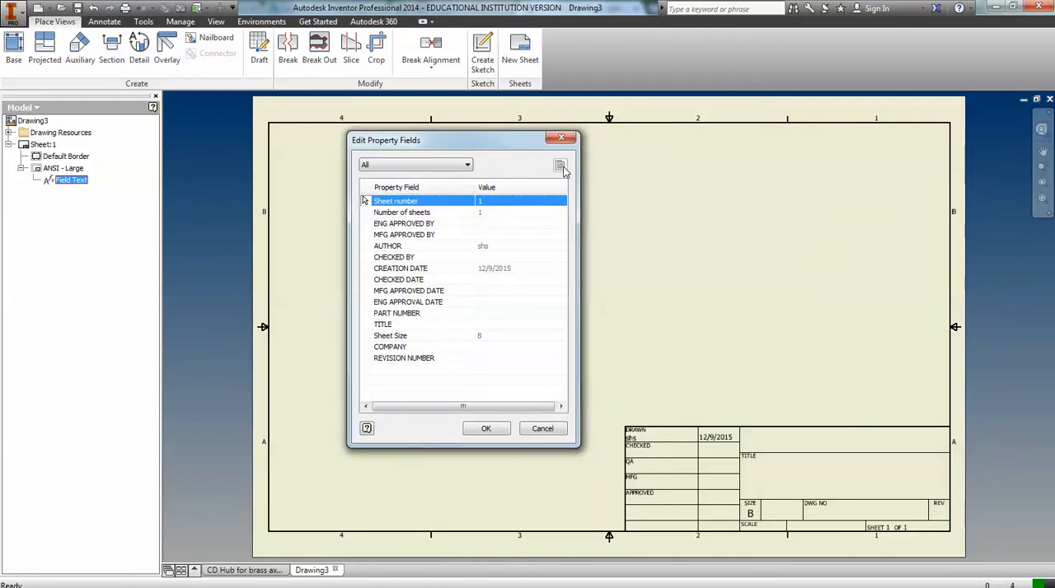
pyautogui.moveTo(485, 143); pyautogui.dragTo(434, 142)
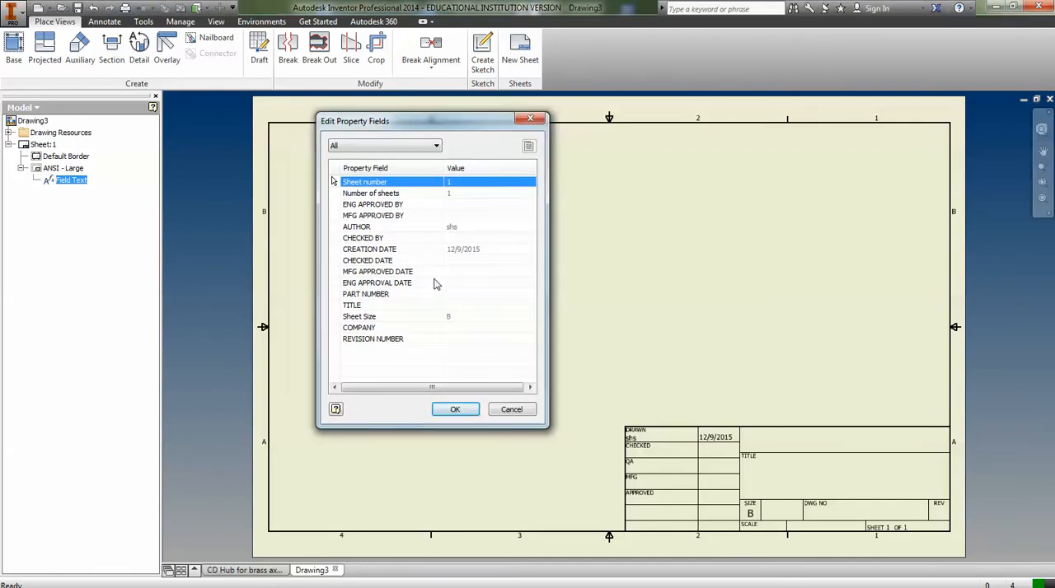
pyautogui.click(421, 146)
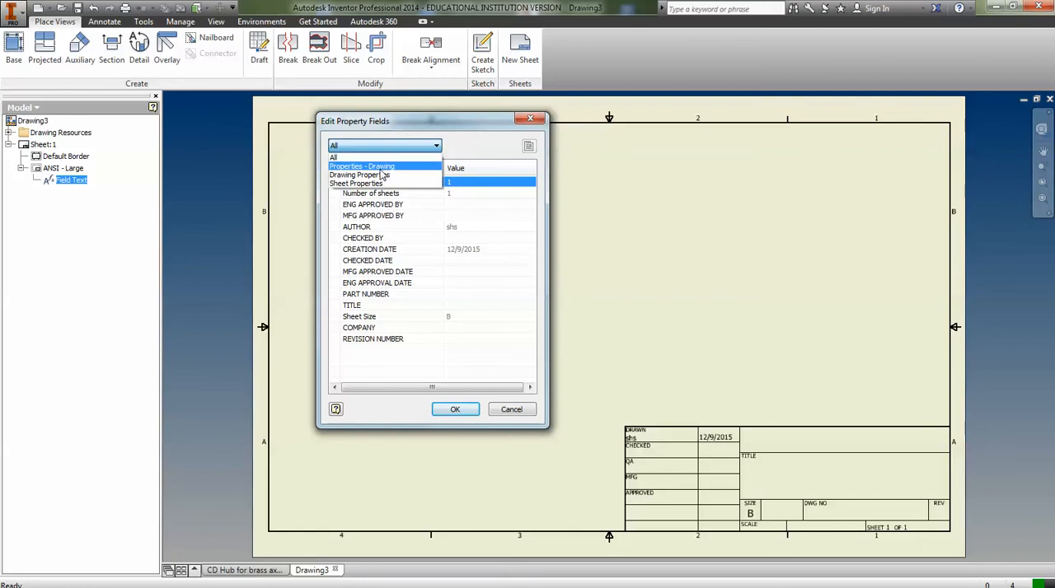
pyautogui.click(381, 167)
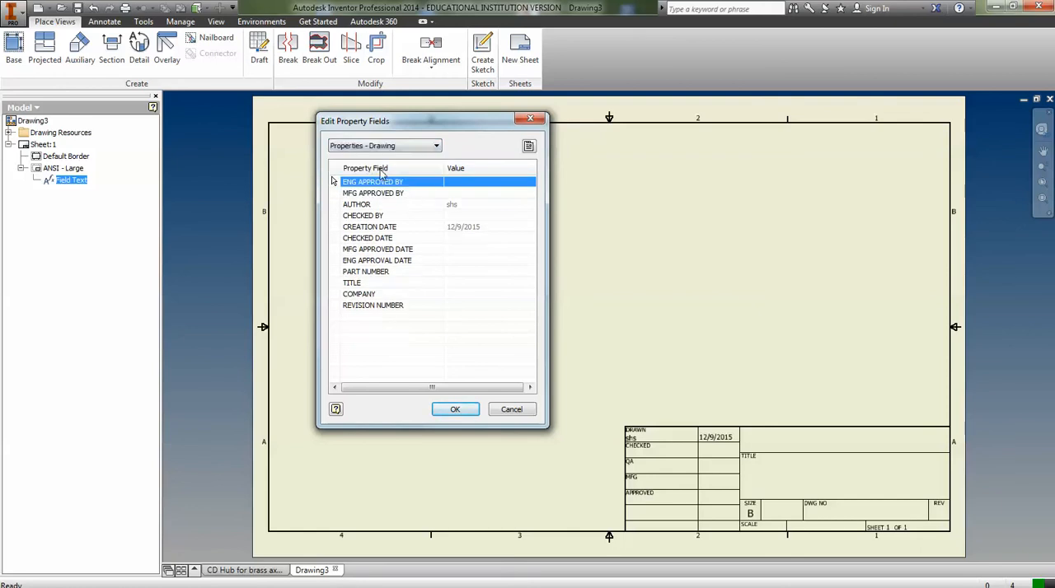
pyautogui.click(528, 147)
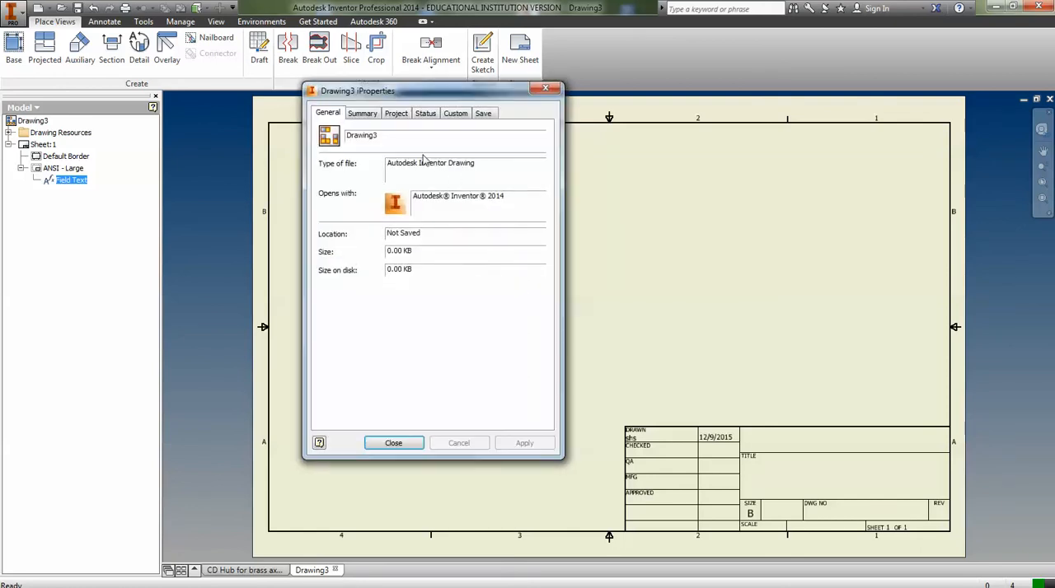
# Set the drawing's title to "Hub for Car", replace the author with the author's full name, and accept the property changes.
pyautogui.click(365, 116)
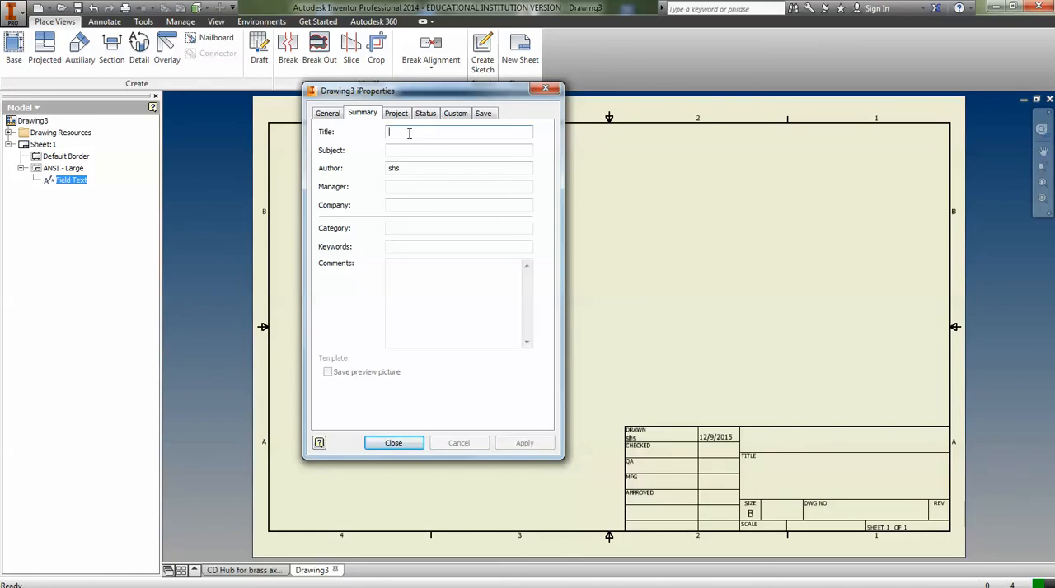
pyautogui.write('Hub for')
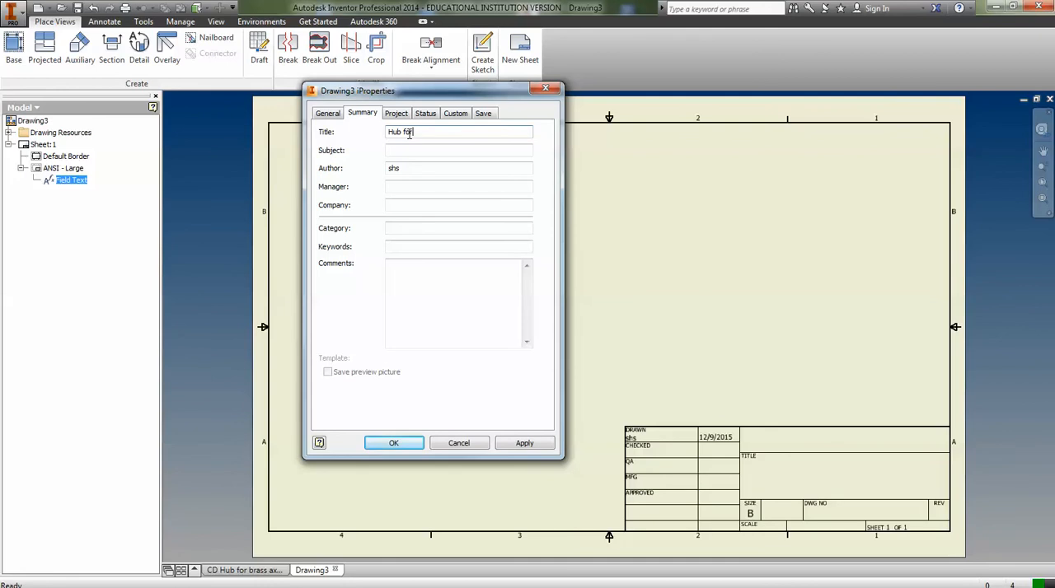
pyautogui.write(' Car')
pyautogui.moveTo(407, 168); pyautogui.dragTo(381, 174)
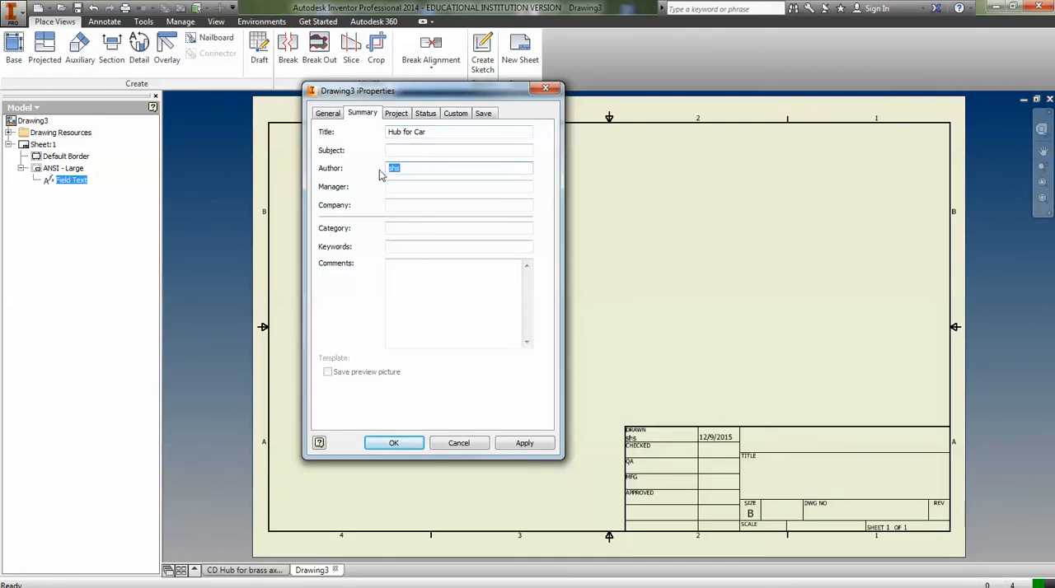
pyautogui.write('Brian Miller')
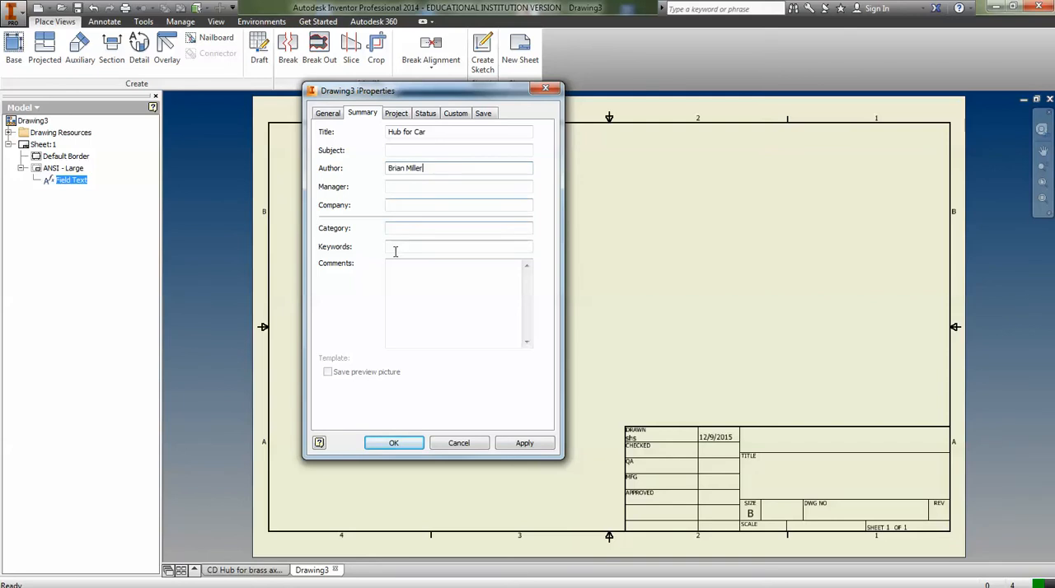
pyautogui.click(396, 114)
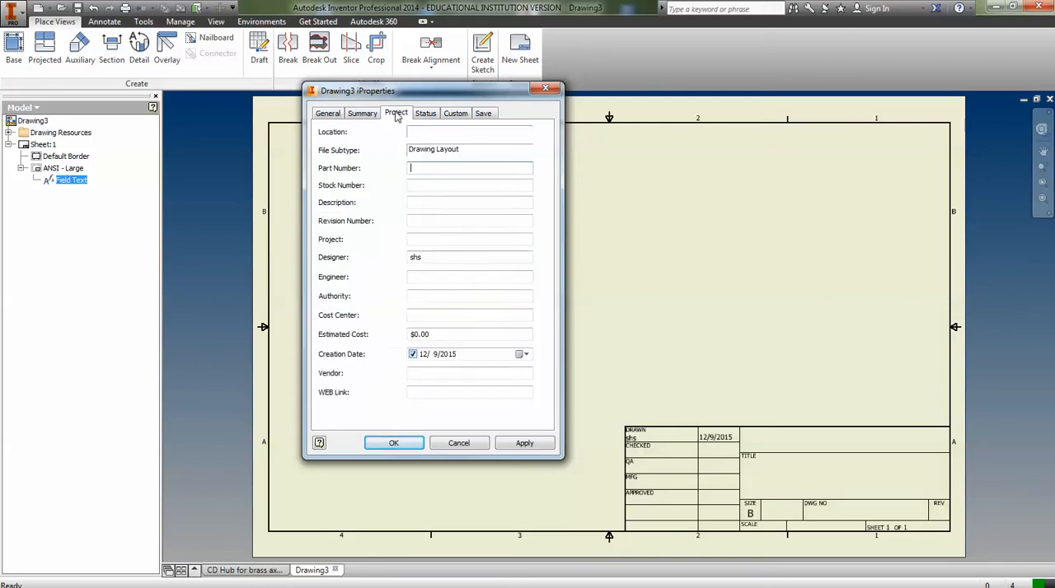
pyautogui.click(455, 113)
pyautogui.click(371, 443)
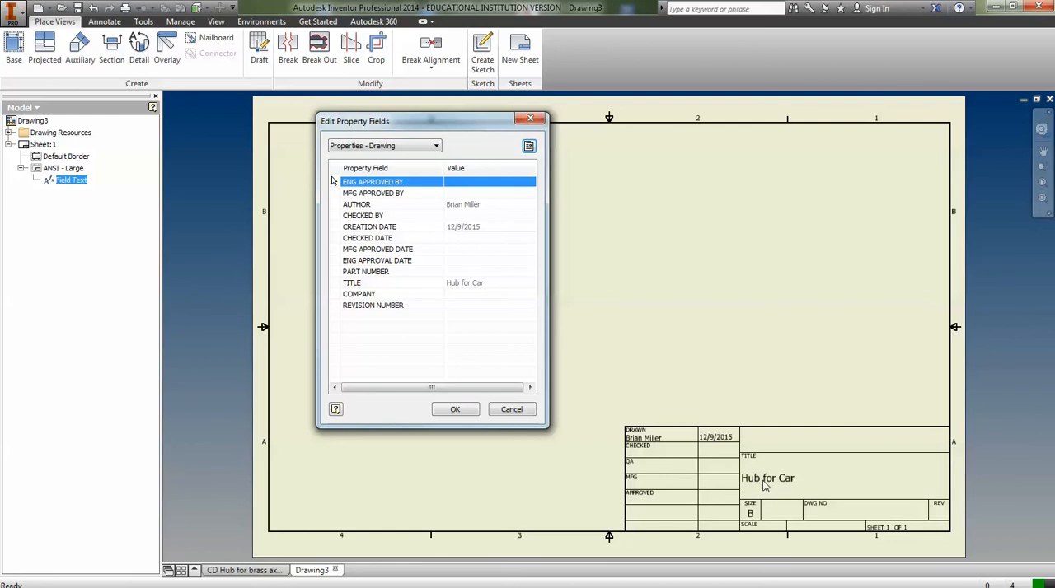
pyautogui.click(454, 409)
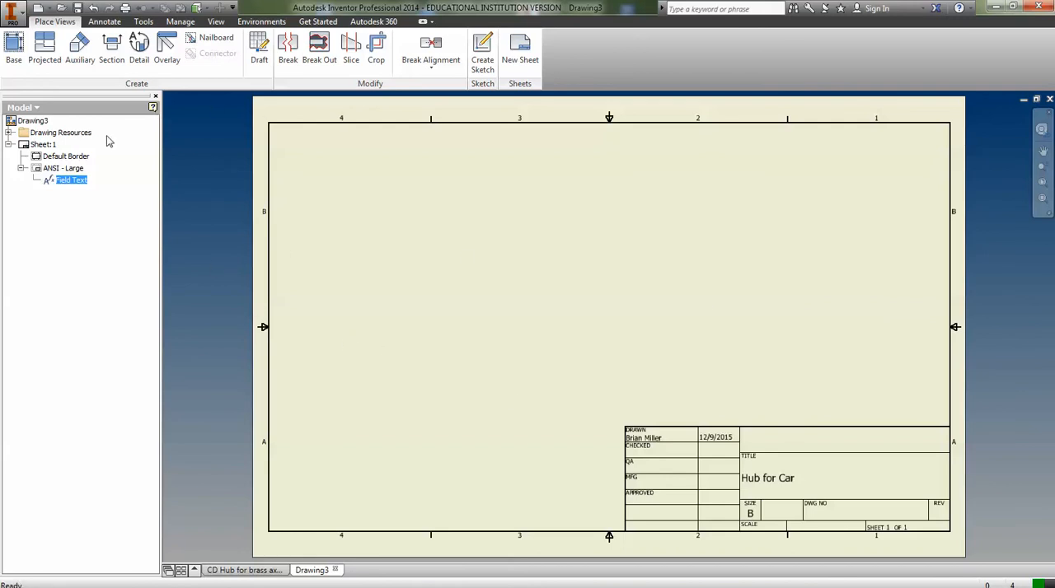
# Place a 5:1 front base view of CD Hub for brass axleRecordV1.ipt in the lower-left area of the sheet.
pyautogui.click(13, 48)
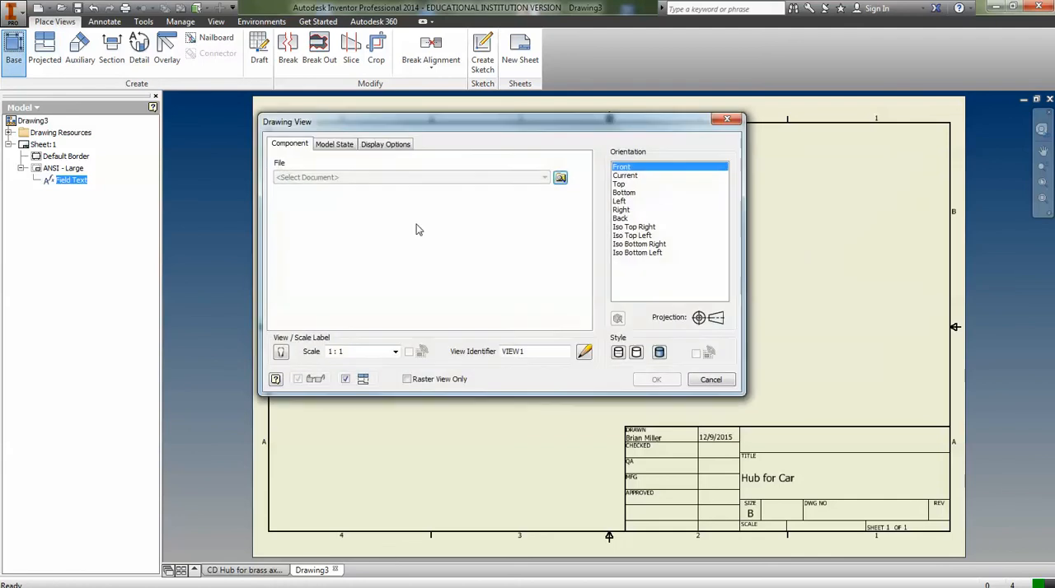
pyautogui.click(561, 179)
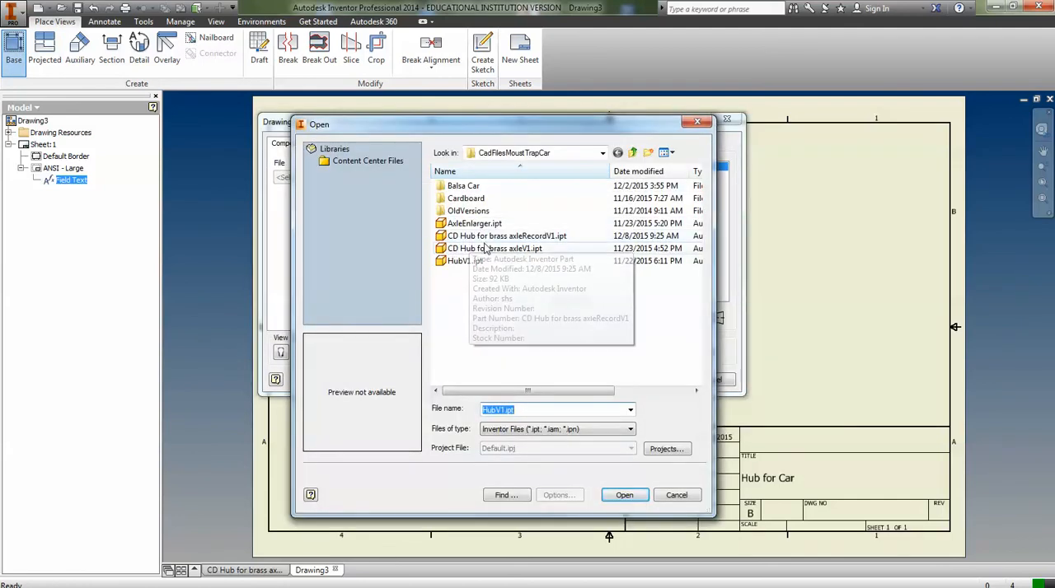
pyautogui.doubleClick(478, 235)
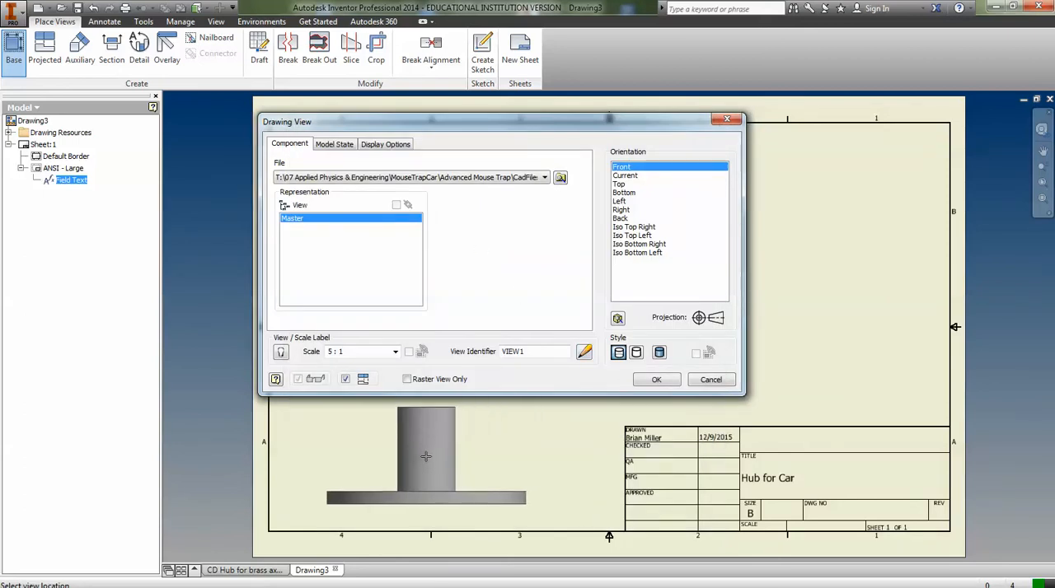
pyautogui.click(431, 458)
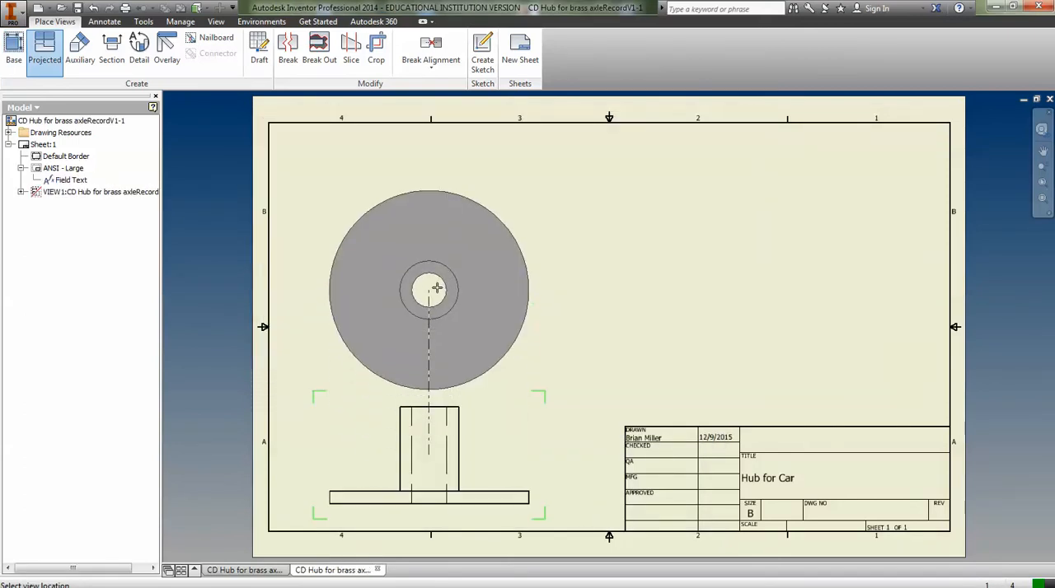
# Project a top view above the front view and an isometric view in the upper-right area of the sheet, and create both.
pyautogui.click(437, 242)
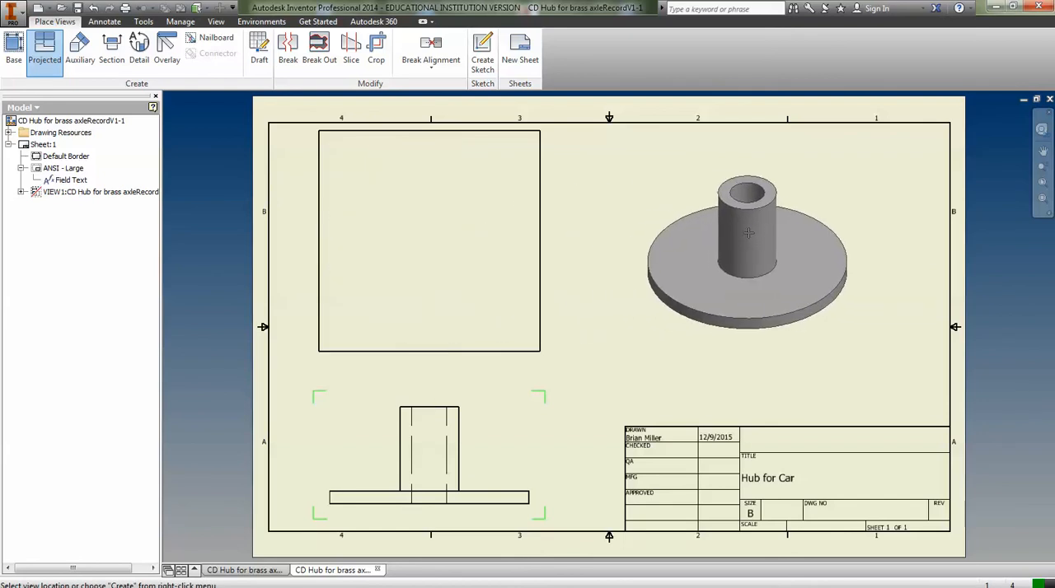
pyautogui.click(745, 235)
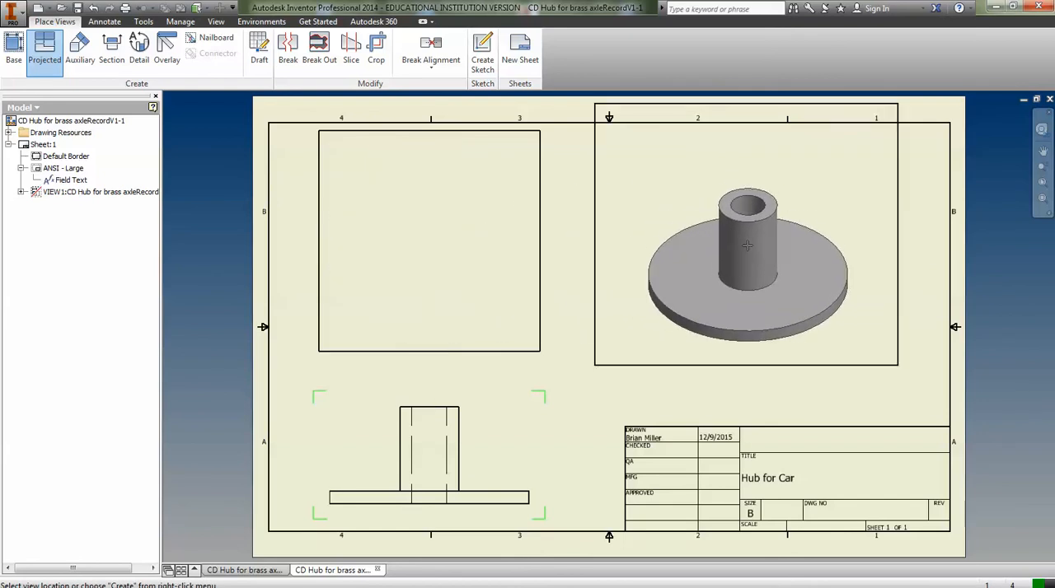
pyautogui.rightClick(748, 239)
pyautogui.click(787, 241)
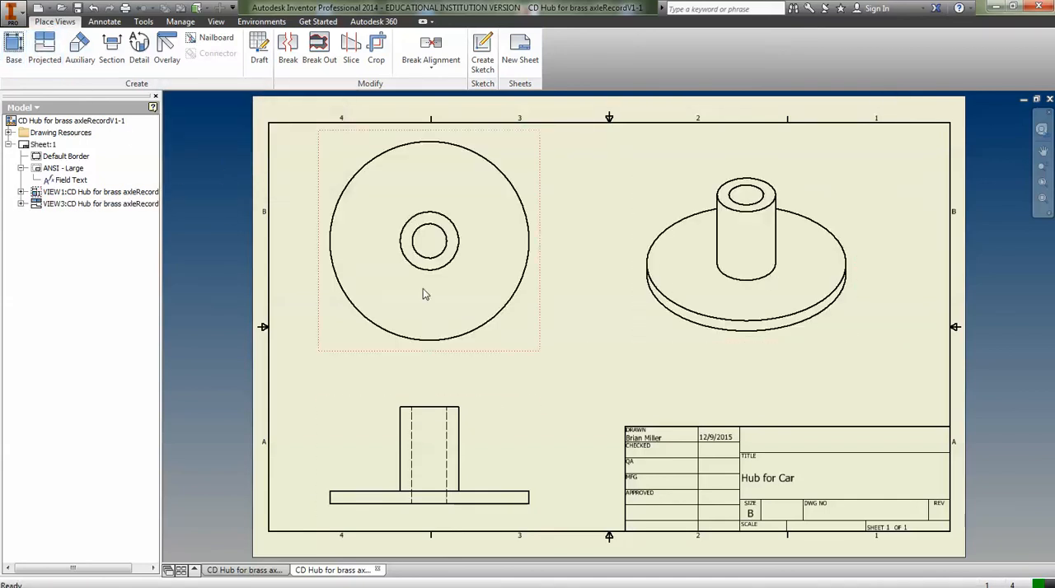
pyautogui.click(44, 49)
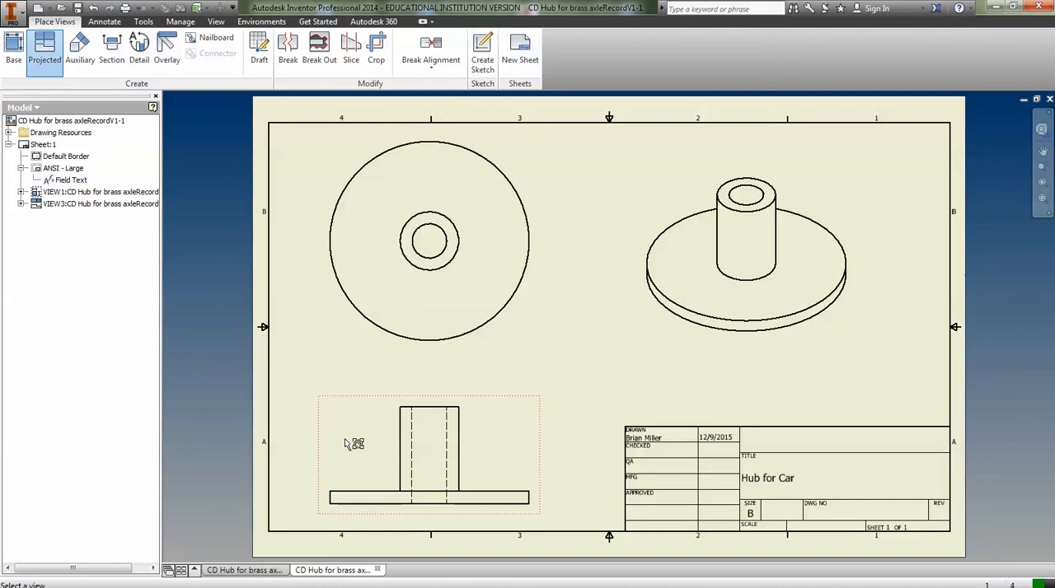
pyautogui.click(386, 459)
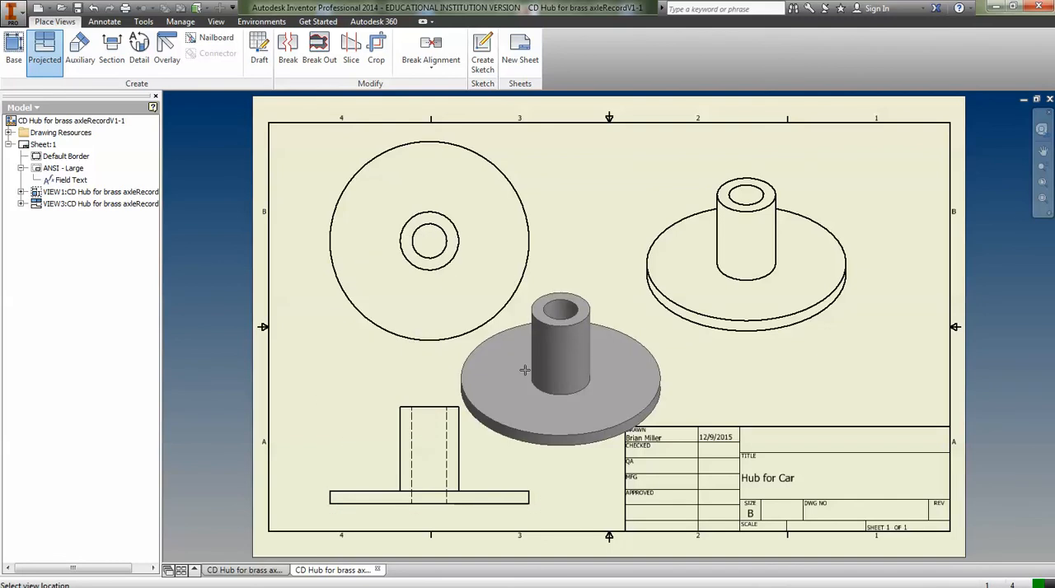
pyautogui.click(524, 371)
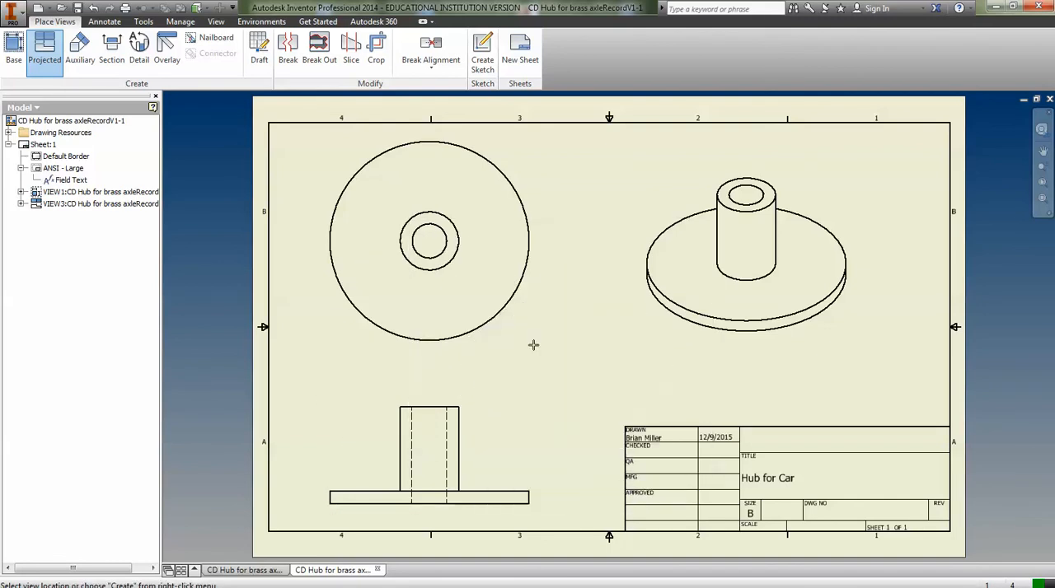
pyautogui.press('Escape')
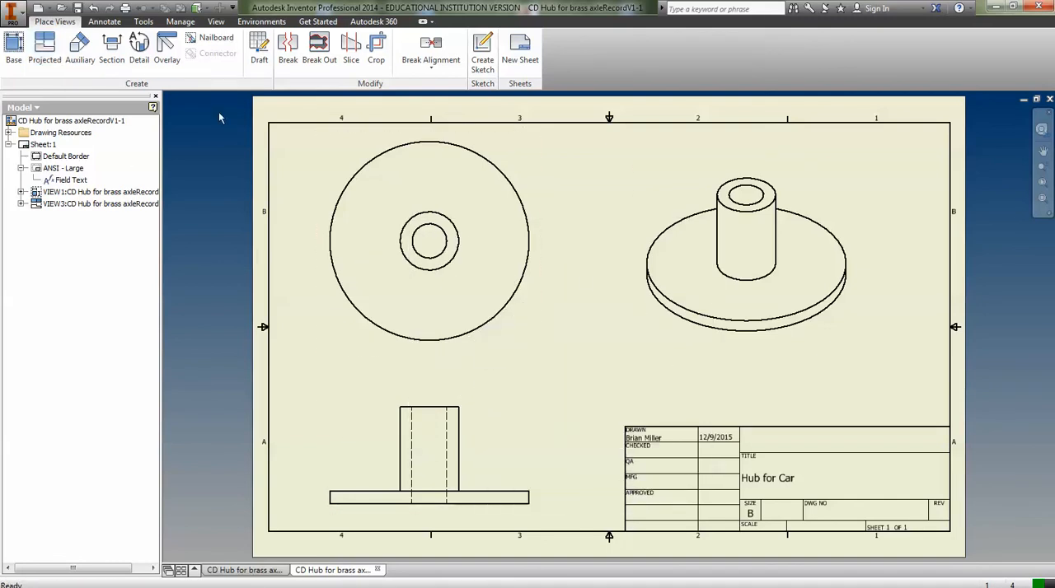
# Dimension the diameter of the outer flange circle in the top view, placing the text to the right of the circle.
pyautogui.click(104, 21)
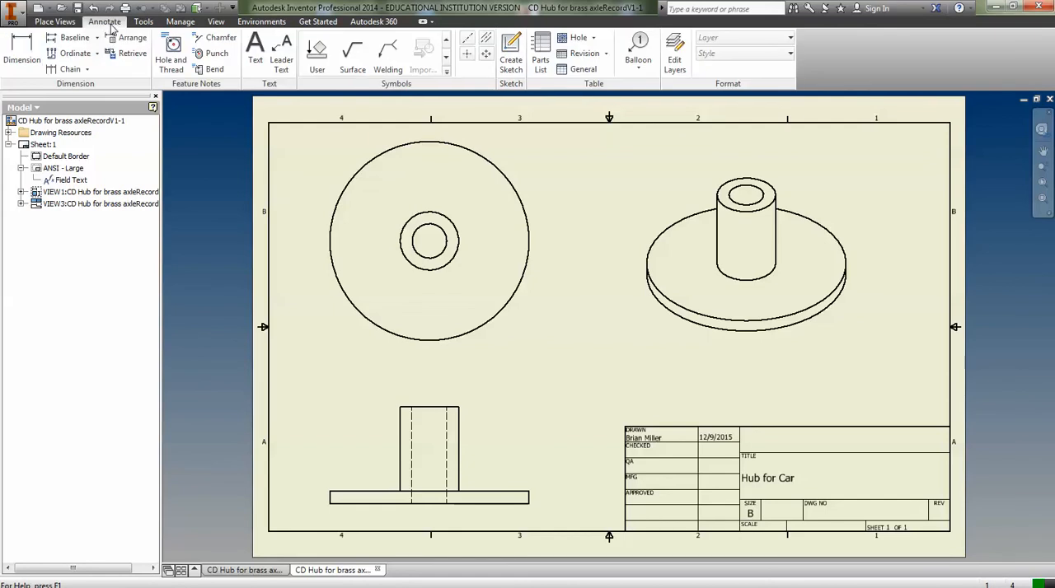
pyautogui.click(25, 56)
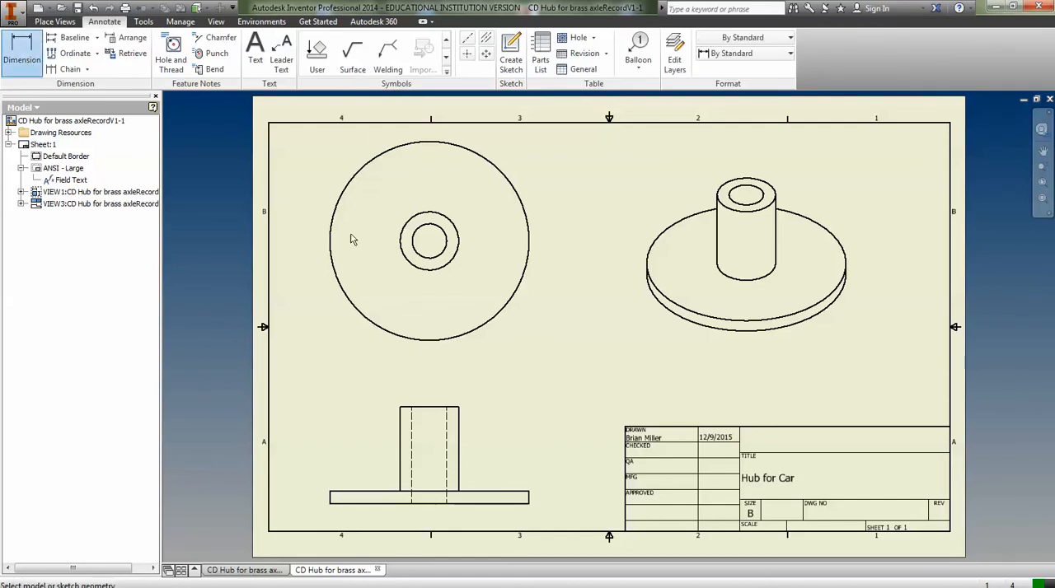
pyautogui.click(530, 257)
pyautogui.click(565, 262)
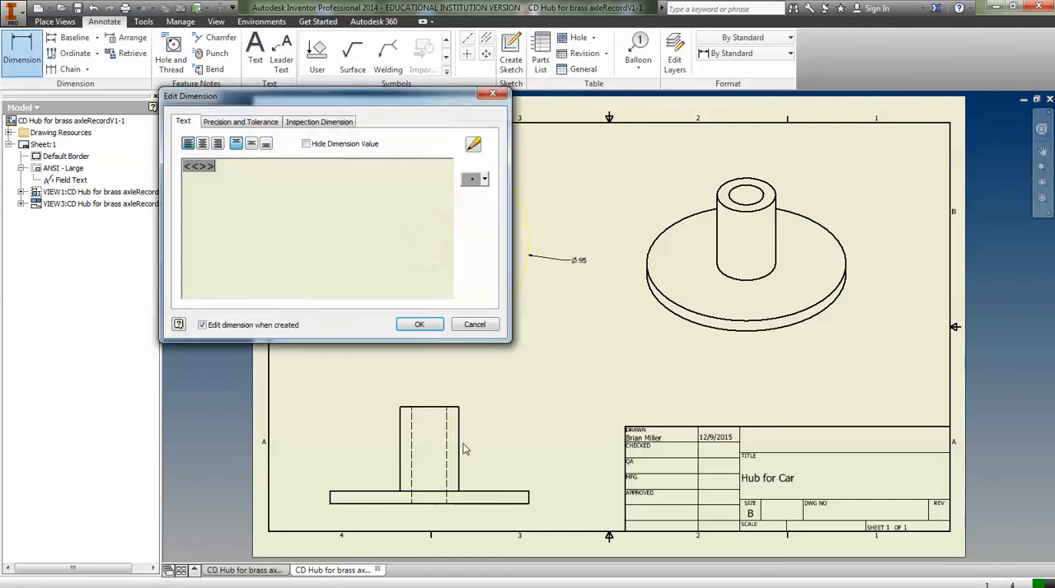
pyautogui.click(420, 325)
# Dimension the height of the hub's upper cylinder beside the front view and try a 0.240 in text size for the dimension.
pyautogui.click(459, 461)
pyautogui.click(487, 453)
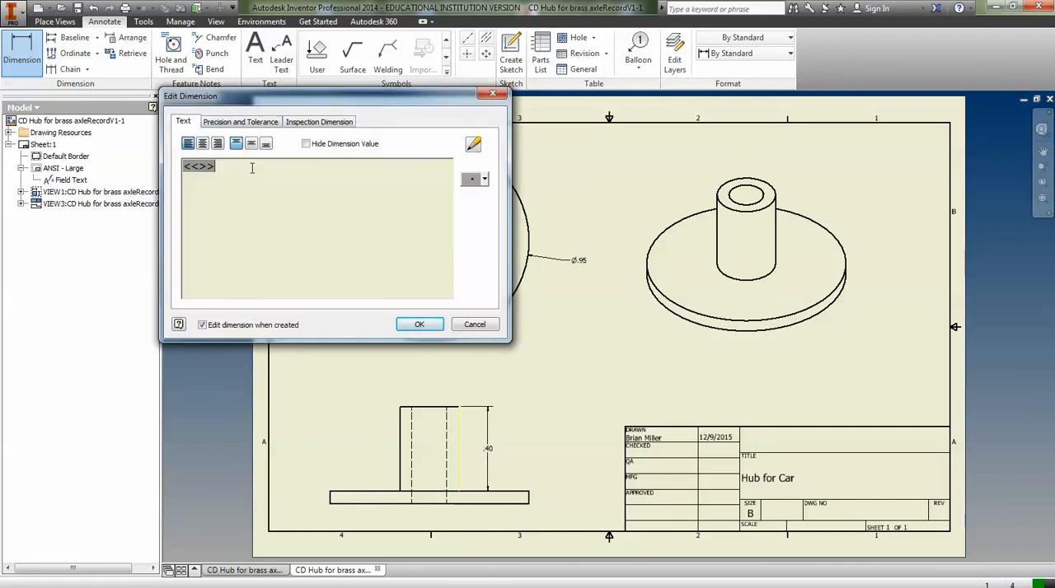
pyautogui.click(473, 145)
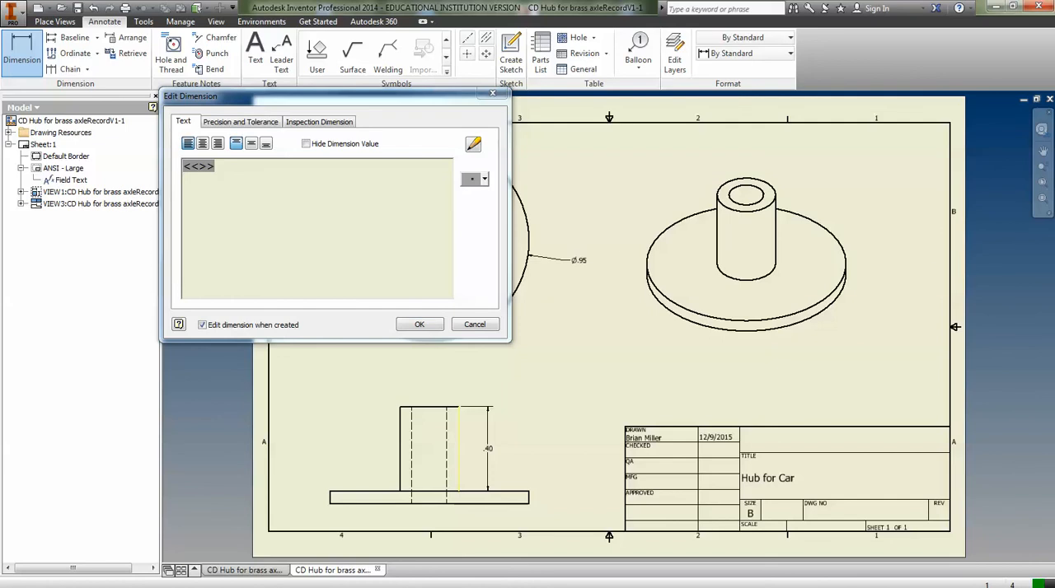
pyautogui.moveTo(764, 163); pyautogui.dragTo(513, 125)
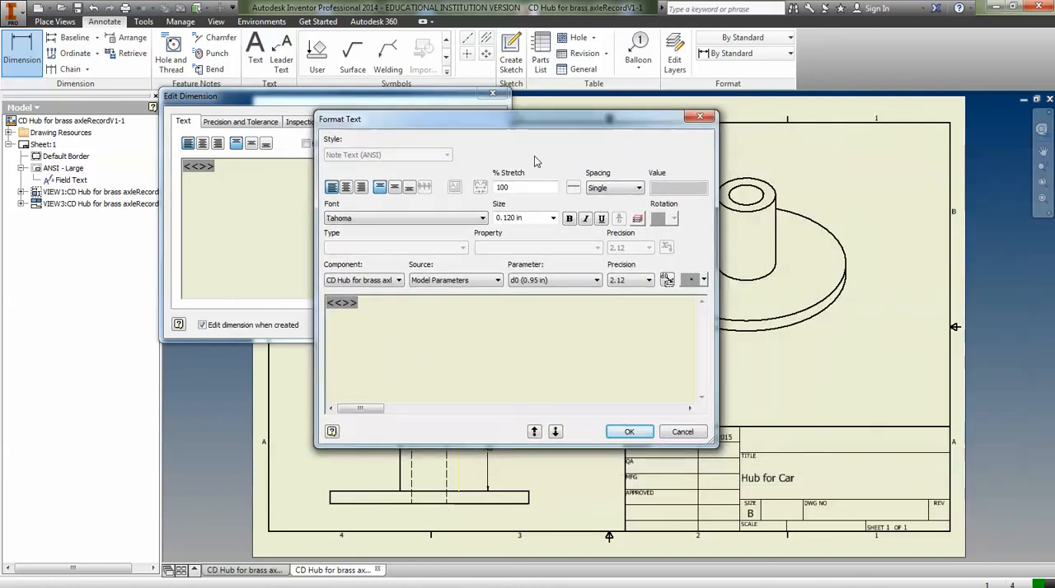
pyautogui.click(553, 218)
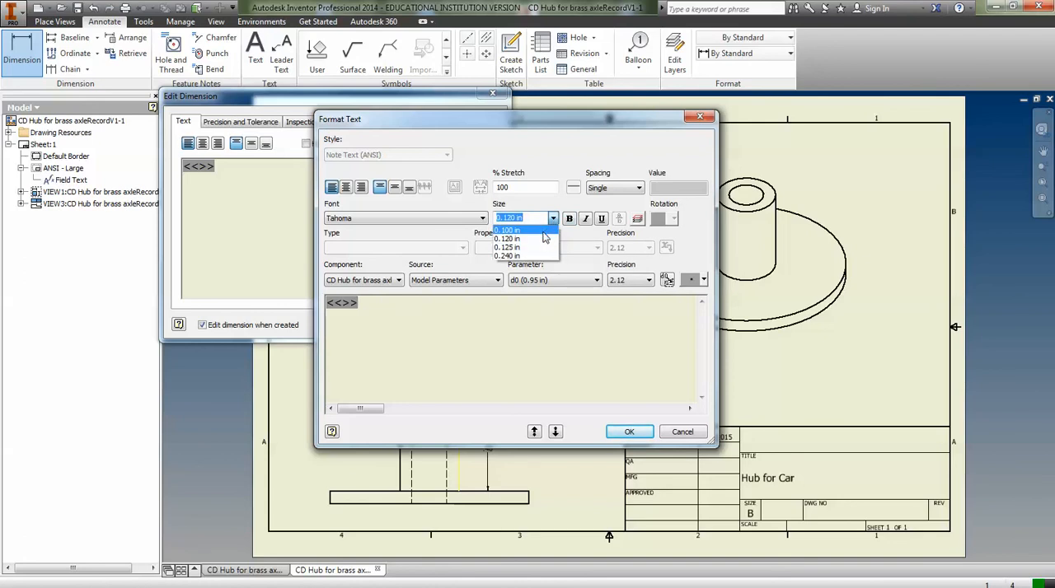
pyautogui.click(532, 256)
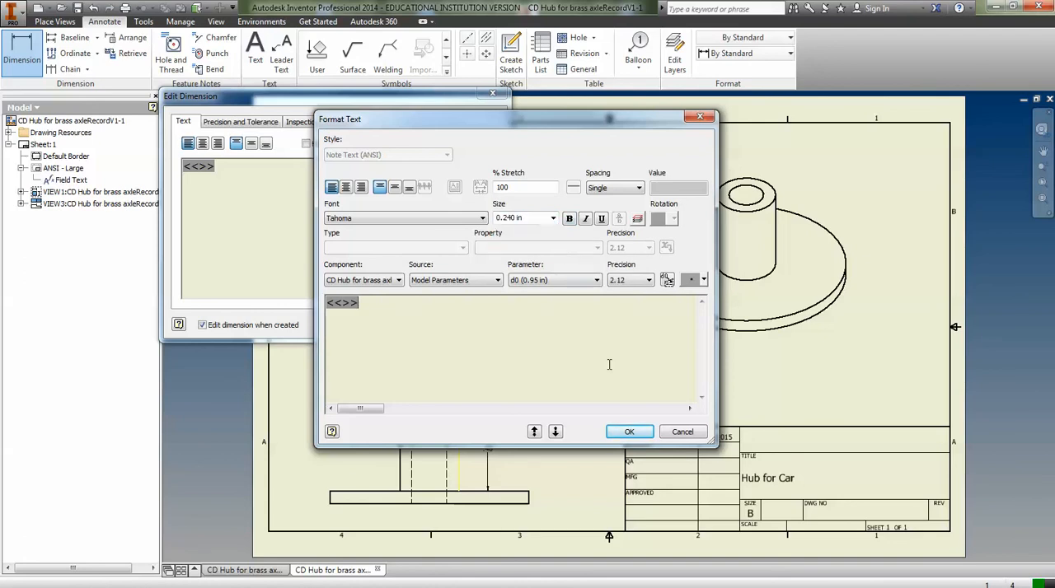
pyautogui.click(628, 432)
pyautogui.click(419, 325)
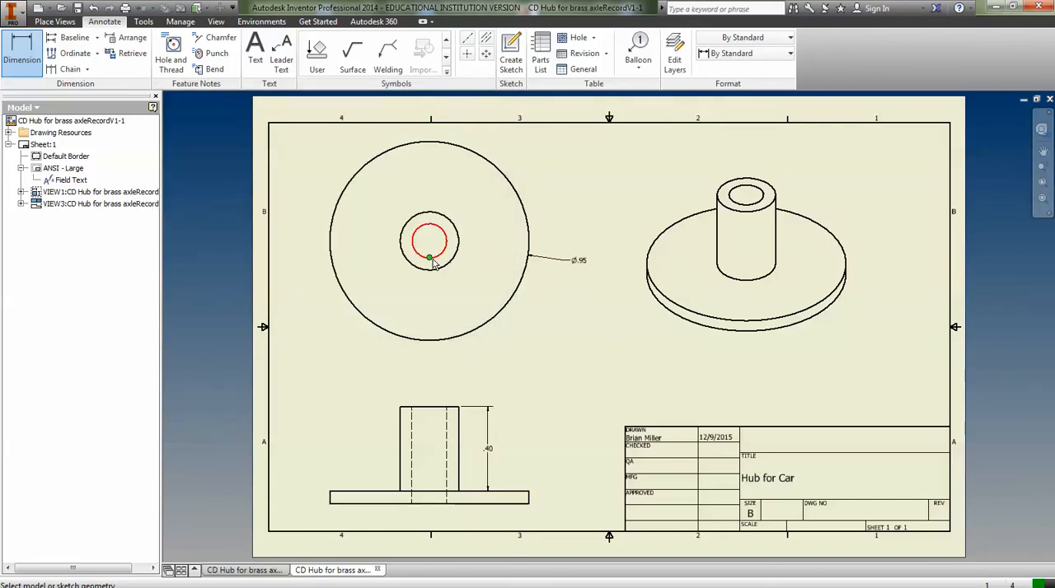
# Dimension the diameter of the inner bore circle in the top view, placing the text below and to the right of it.
pyautogui.click(434, 262)
pyautogui.click(474, 283)
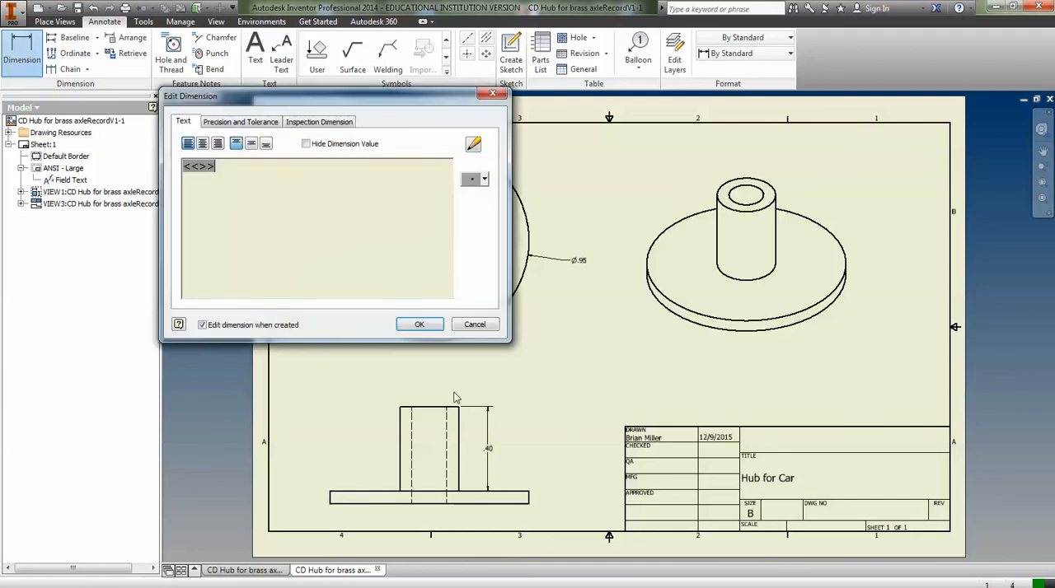
pyautogui.click(416, 323)
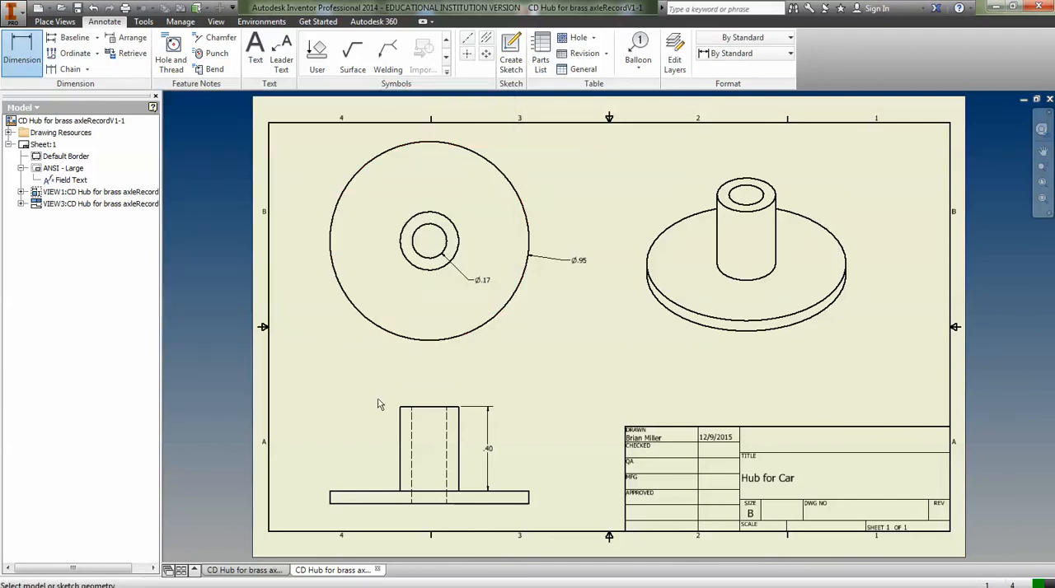
# Dimension the bore's width between the two hidden lines in the front view, placing the text above the cylinder.
pyautogui.click(411, 437)
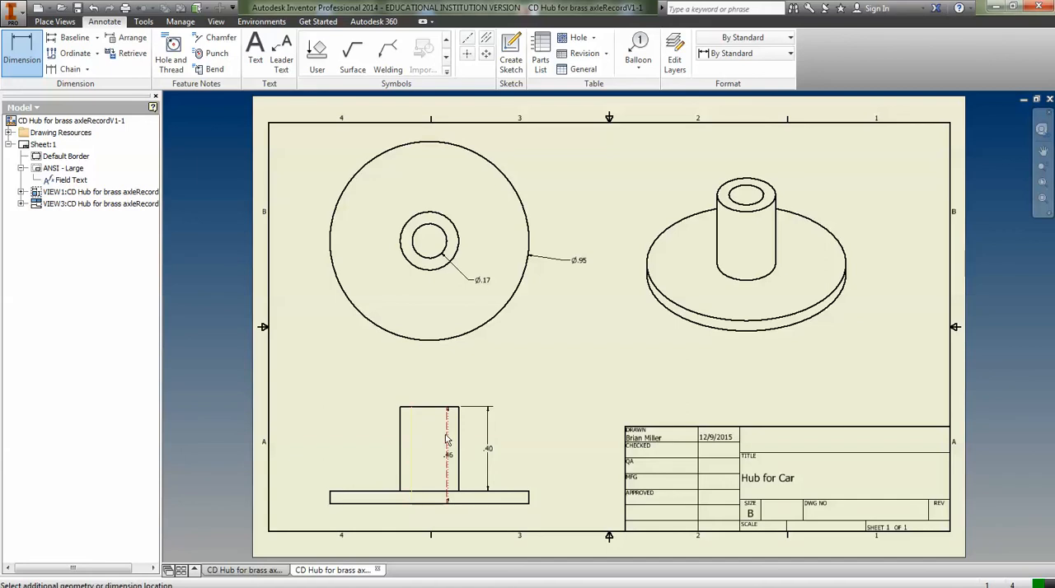
pyautogui.click(446, 445)
pyautogui.click(437, 375)
pyautogui.click(420, 326)
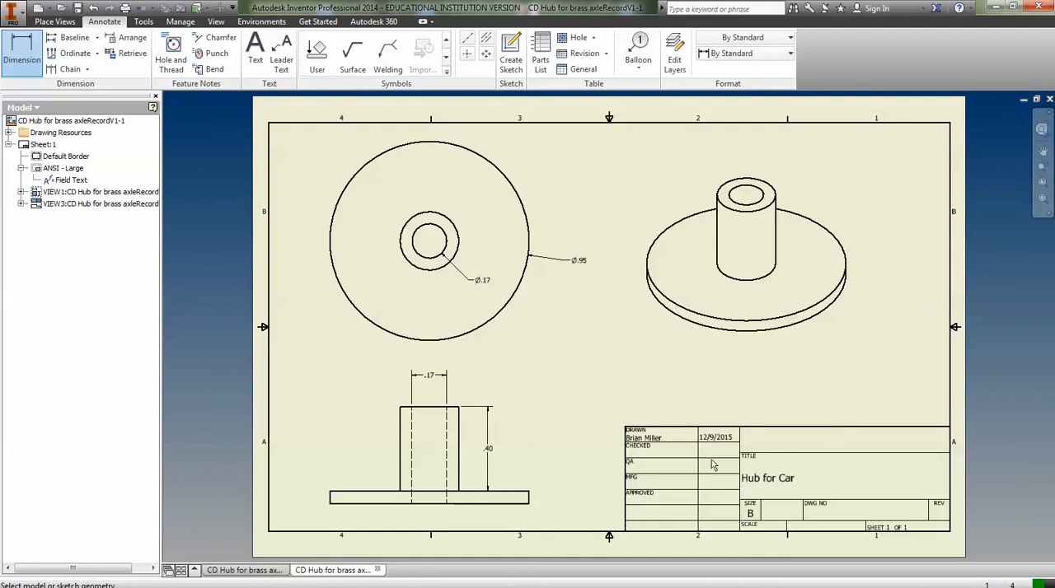
# Print one copy of the current sheet on the Front 4200 C5 printer, using 11x17 paper and the Model 1:1 scale.
pyautogui.click(13, 14)
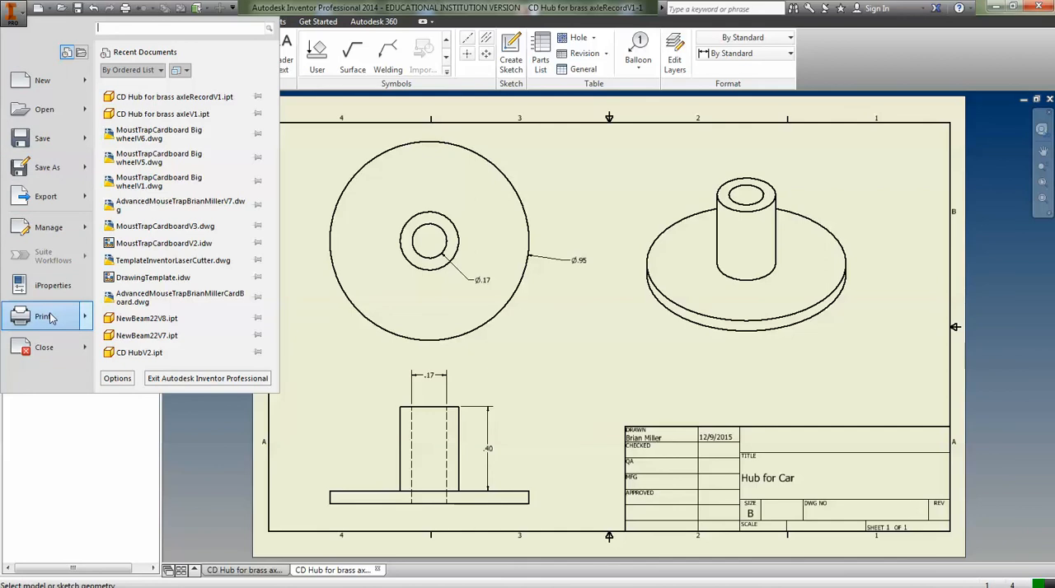
pyautogui.moveTo(49, 318)
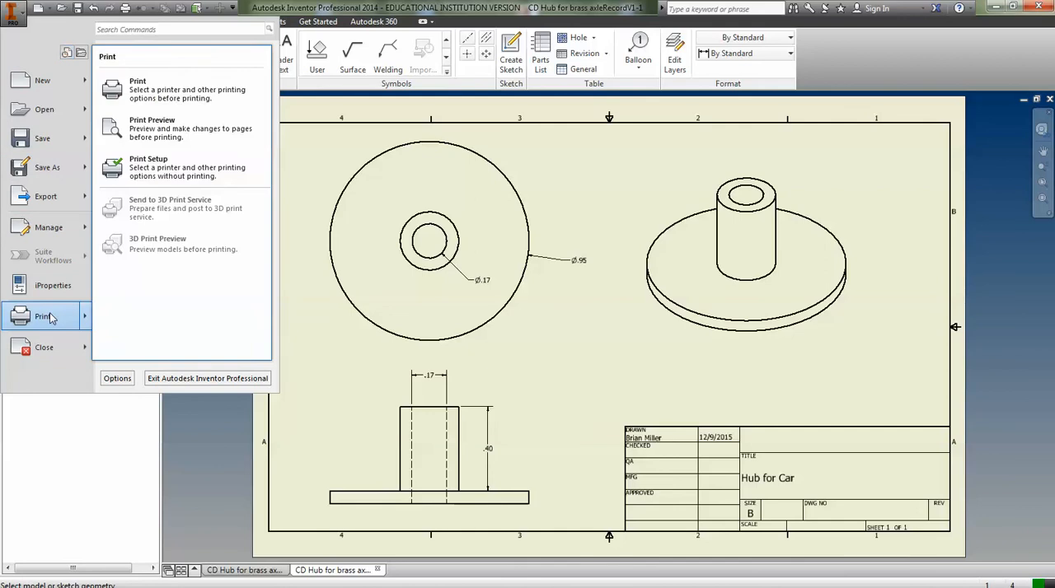
pyautogui.click(139, 86)
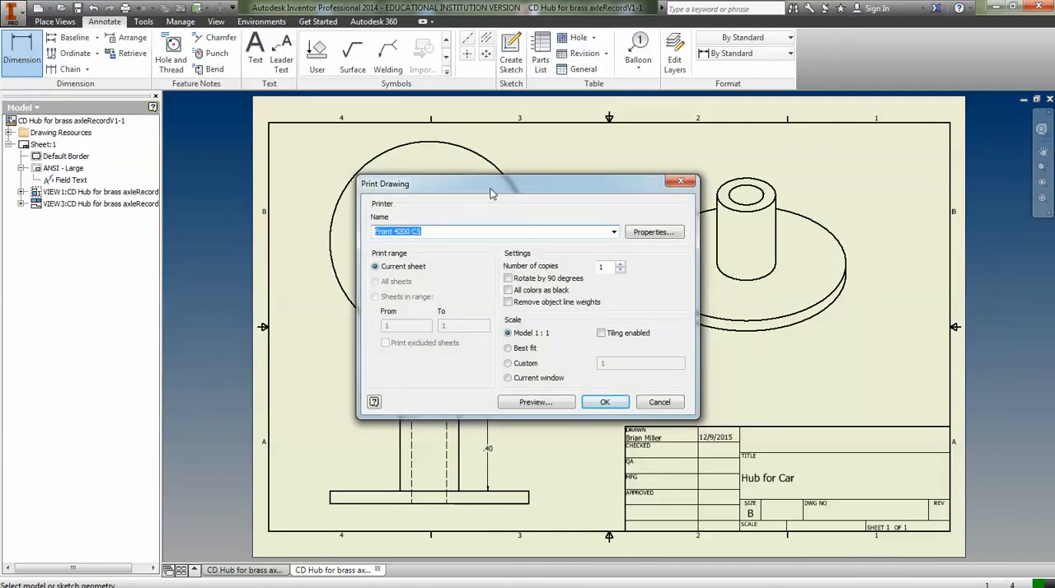
pyautogui.moveTo(491, 193); pyautogui.dragTo(423, 189)
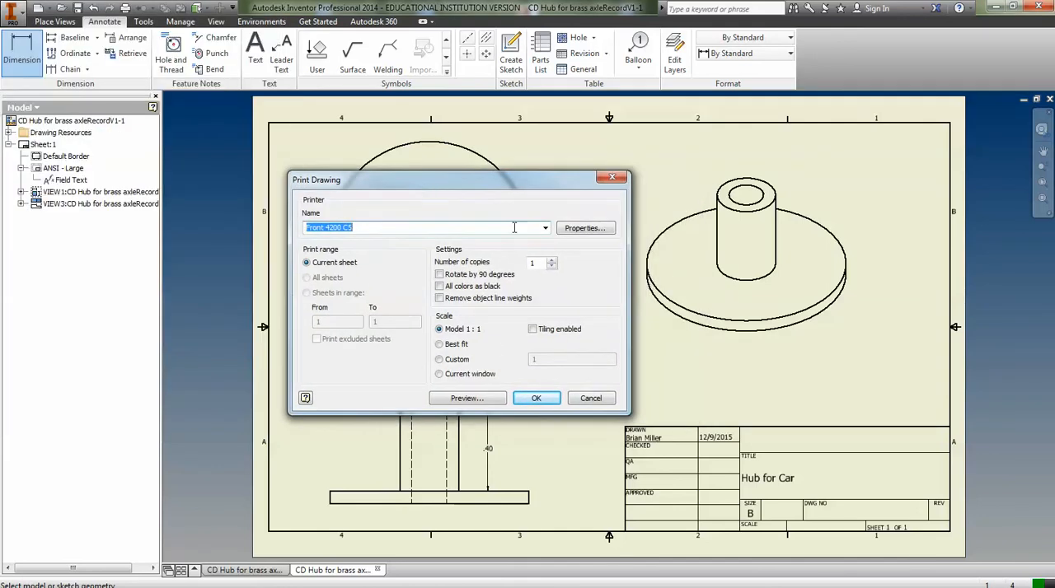
pyautogui.click(576, 232)
pyautogui.click(583, 231)
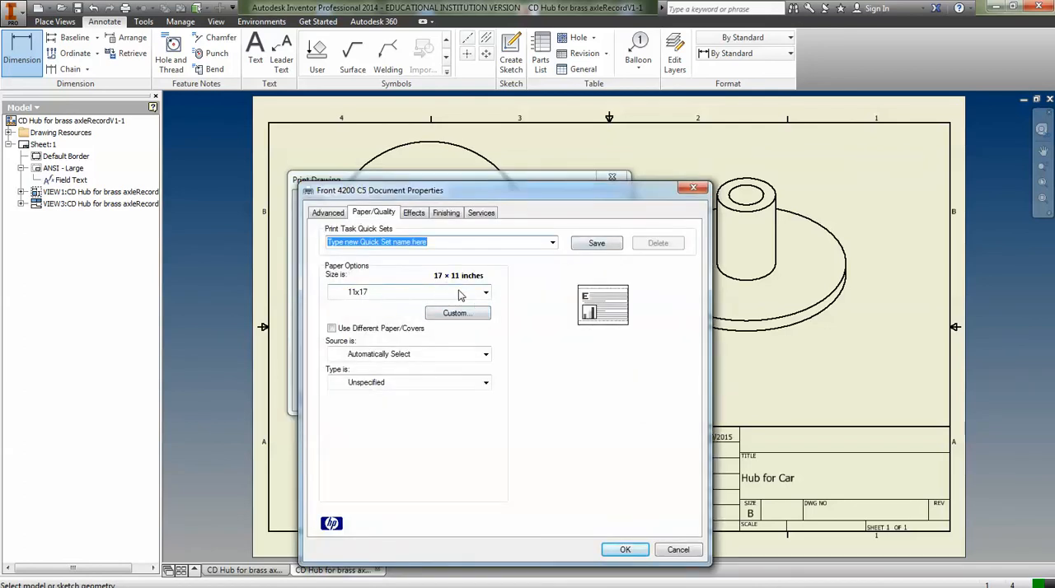
pyautogui.click(592, 244)
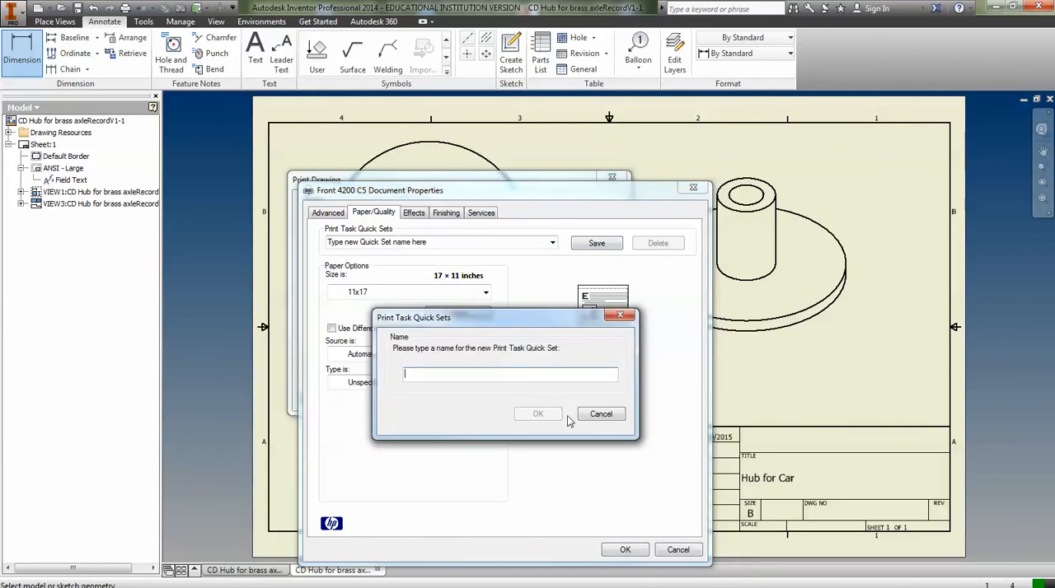
pyautogui.click(601, 415)
pyautogui.click(622, 549)
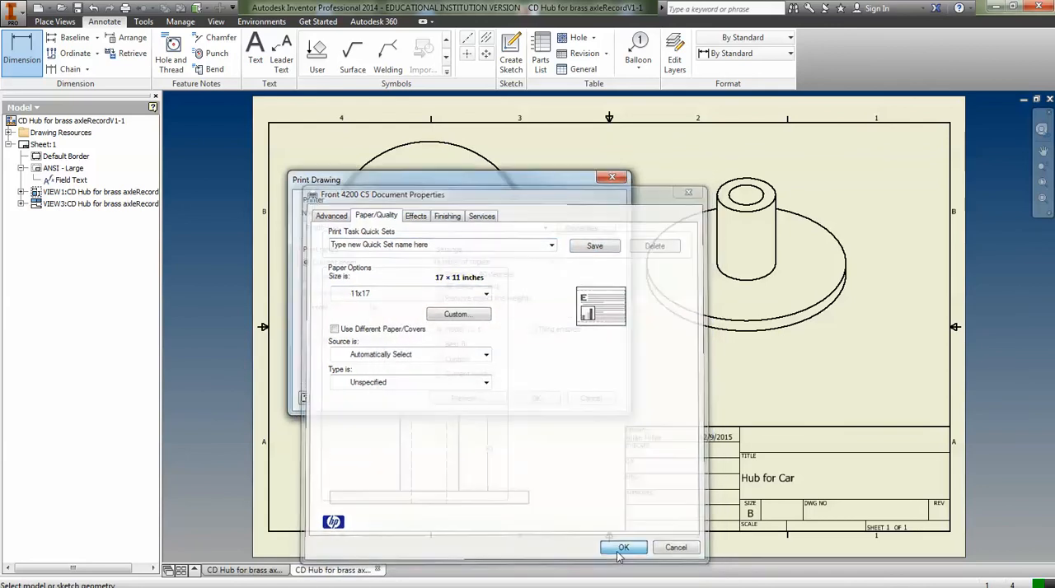
pyautogui.click(540, 403)
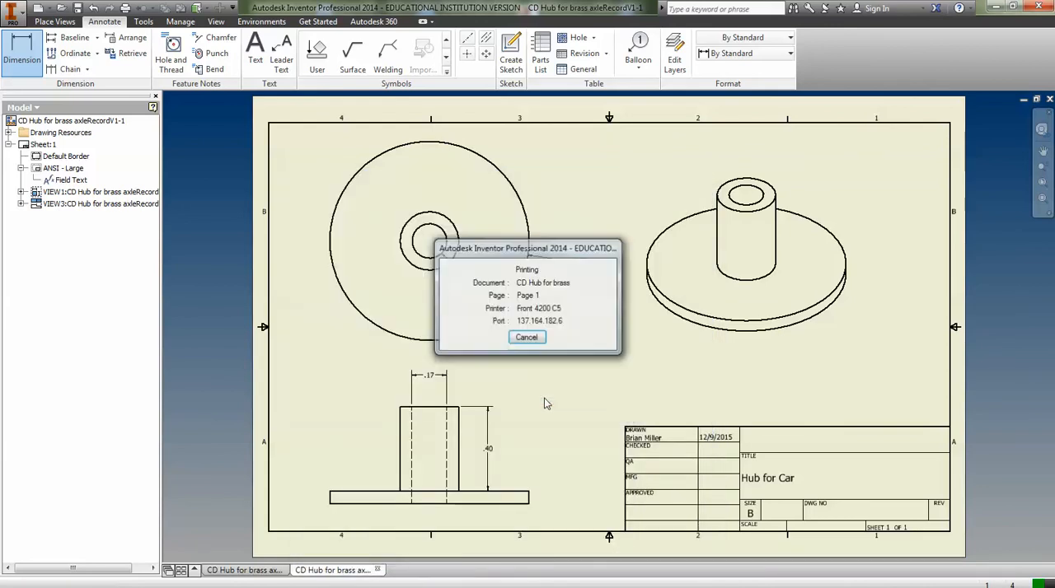